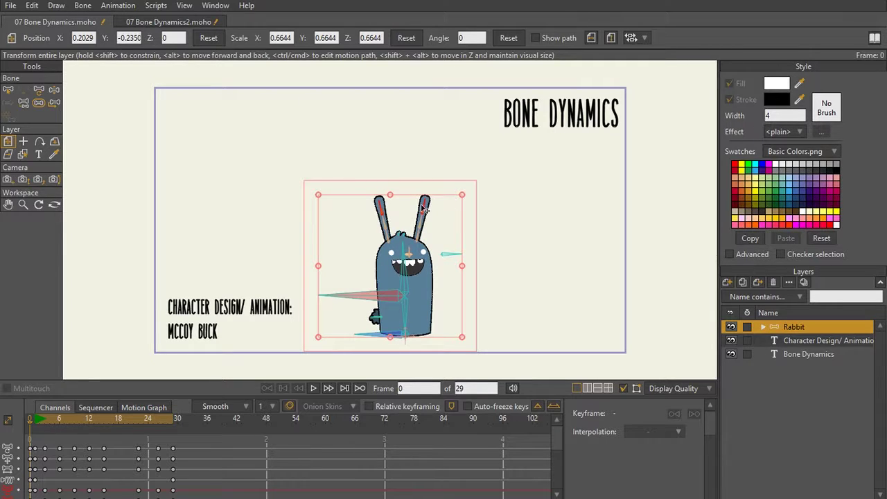
Show REarC's bone dynamics (torque 1.75, spring 1.60, damping 3) and play the animation.
key(b)
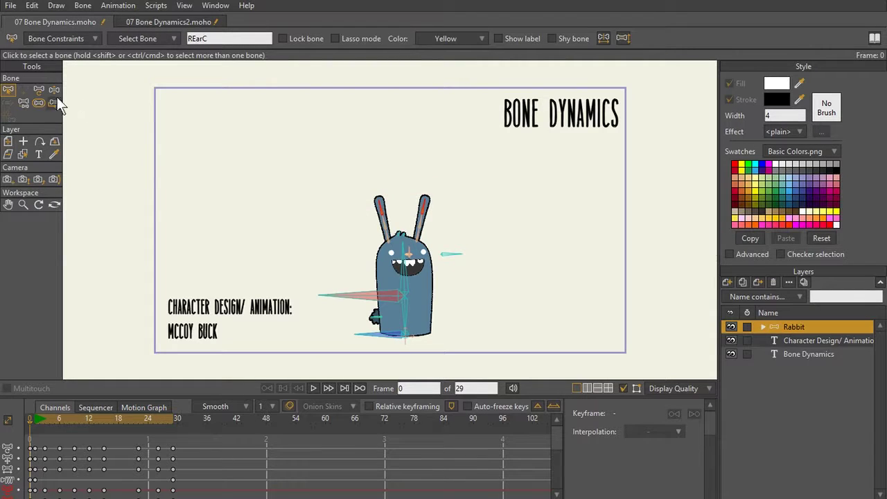
click(96, 38)
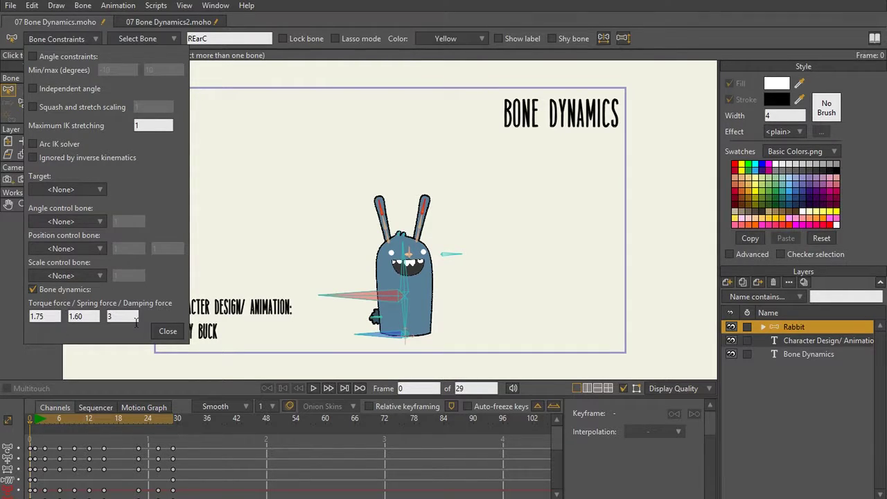
click(314, 388)
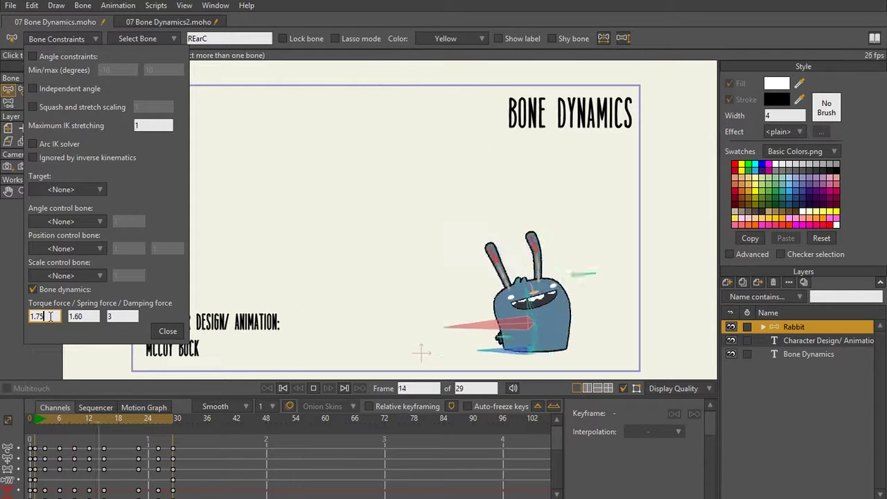
Try torque force values 3.15, 0.95 and 0.80 on the ear bone during playback.
scroll(51, 316, up, 4)
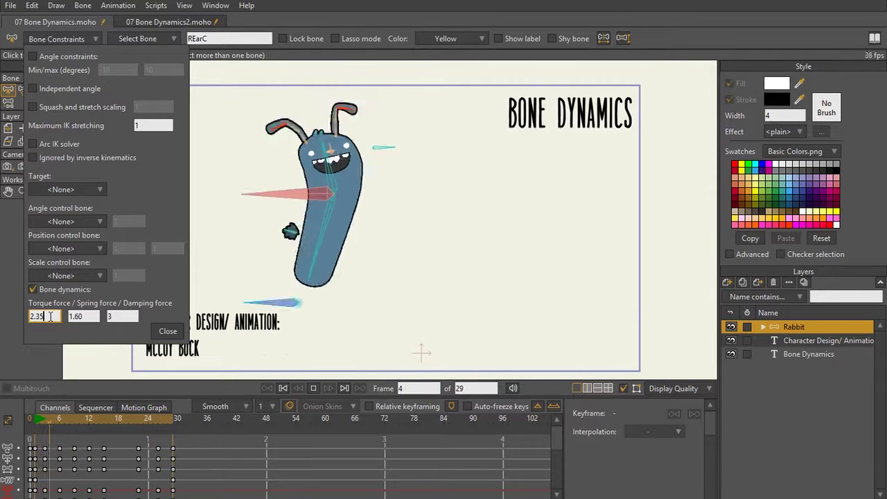
scroll(50, 316, up, 5)
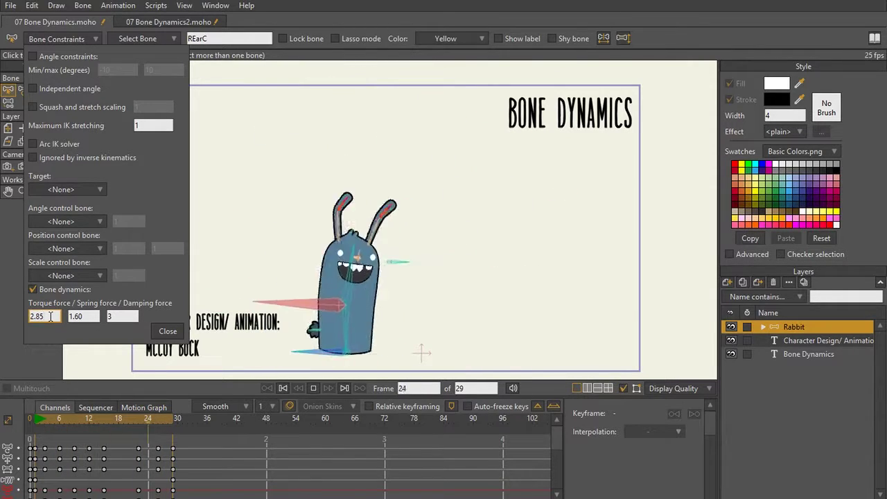
scroll(51, 316, up, 1)
scroll(50, 317, up, 4)
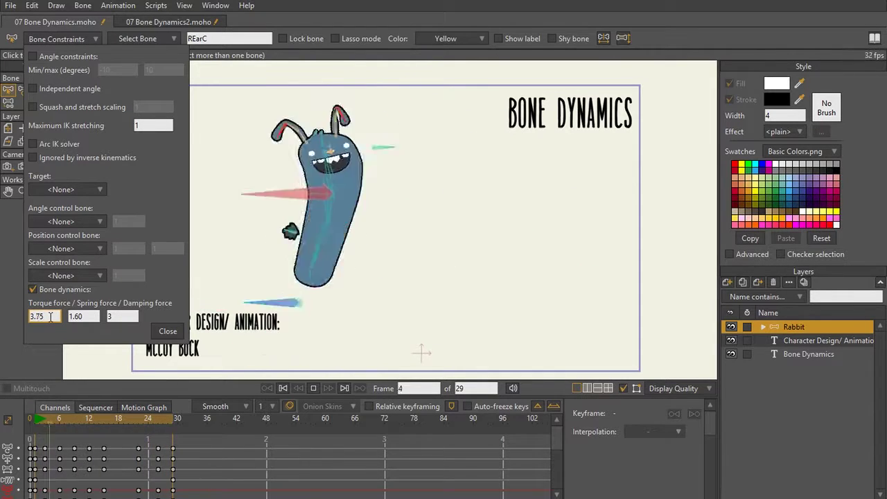
scroll(51, 316, up, 2)
scroll(51, 316, up, 3)
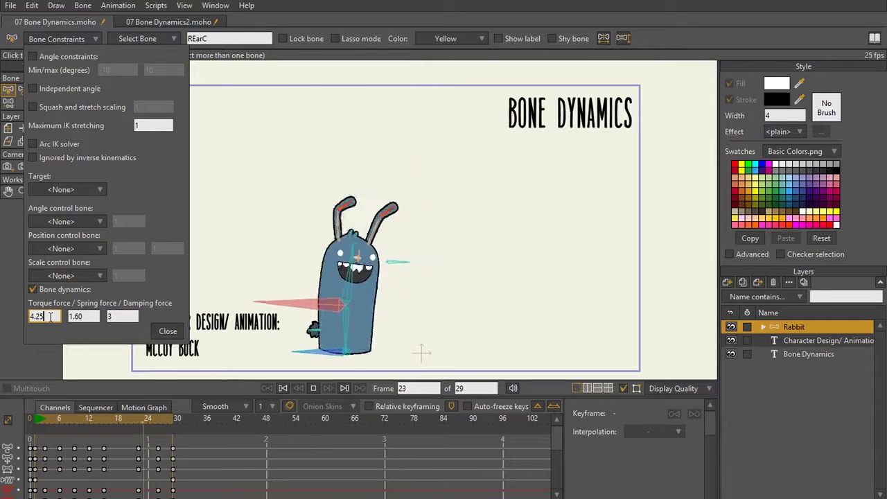
scroll(51, 316, up, 1)
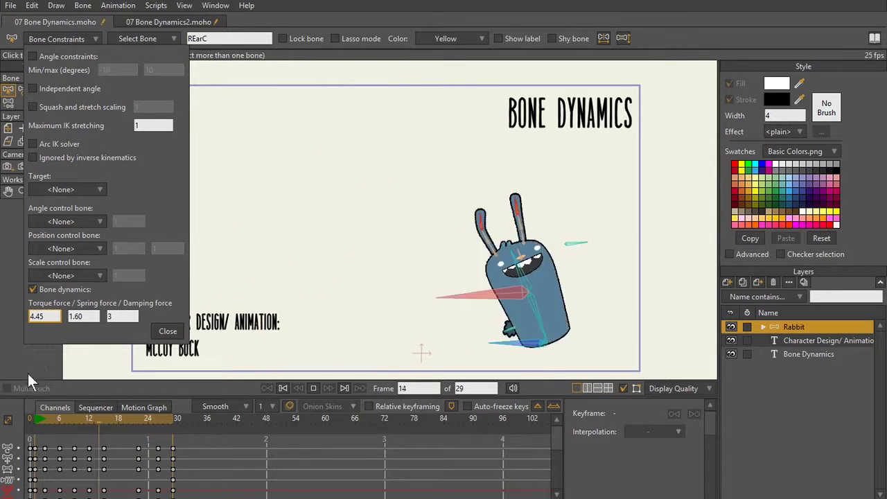
double_click(43, 316)
text(3.15)
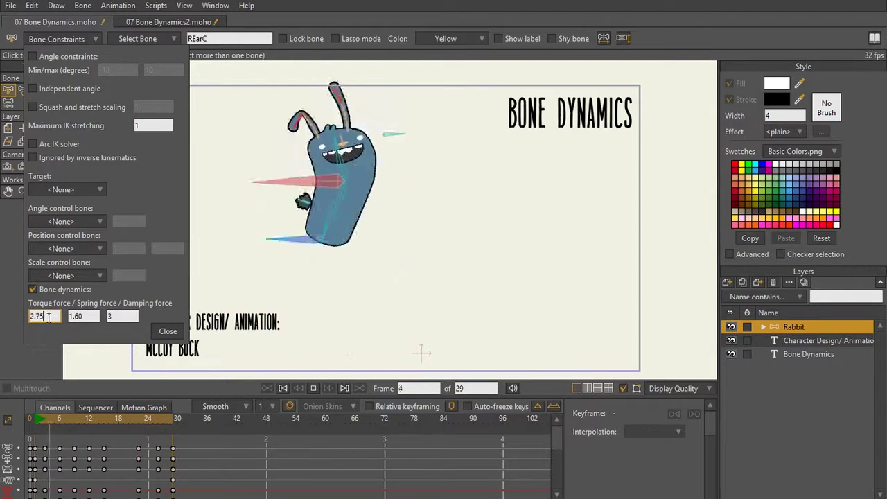
double_click(49, 316)
text(0.95)
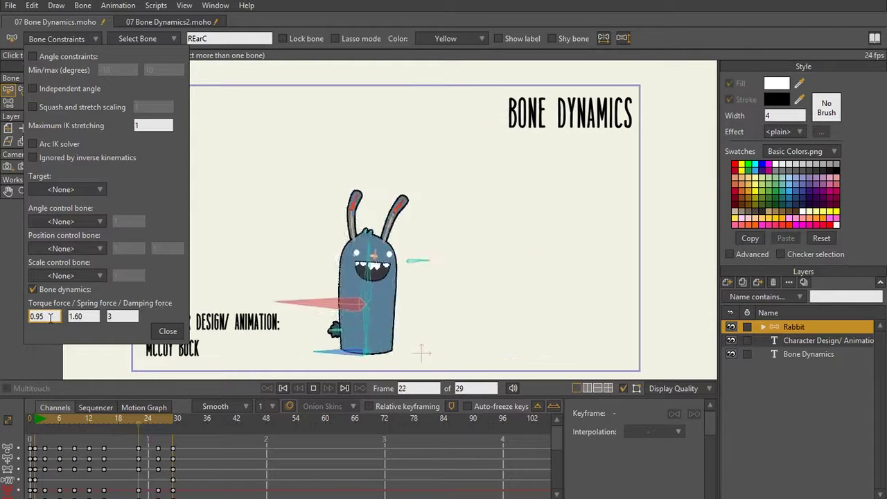
double_click(43, 317)
text(0)
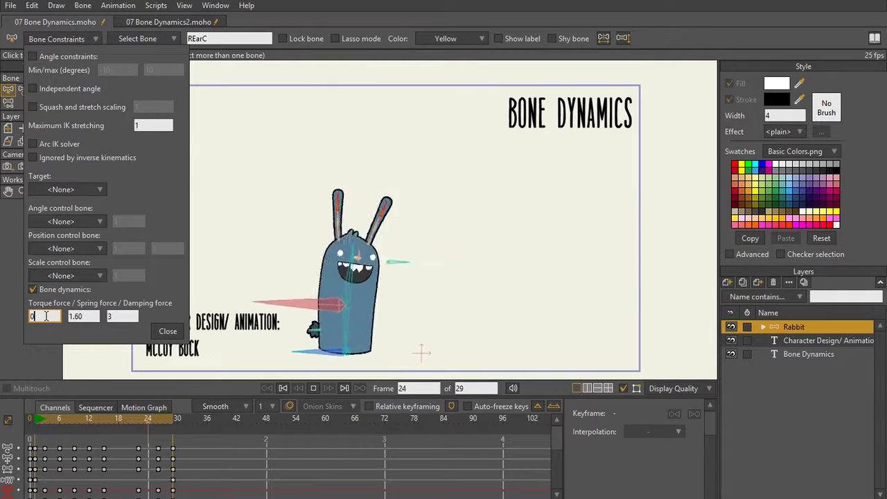
text(.80)
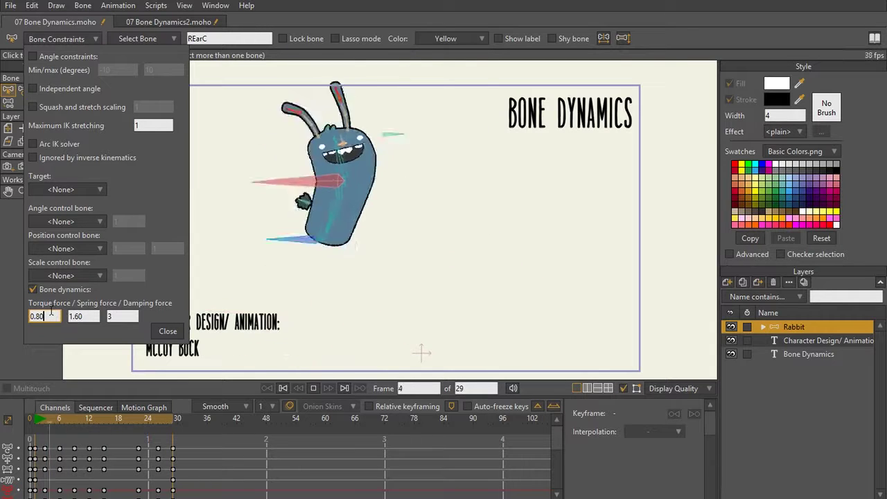
Set torque force to 1.90 and spring force to 1.80, then replay the animation.
double_click(44, 316)
text(1.9)
key(Tab)
text(1.8)
key(Return)
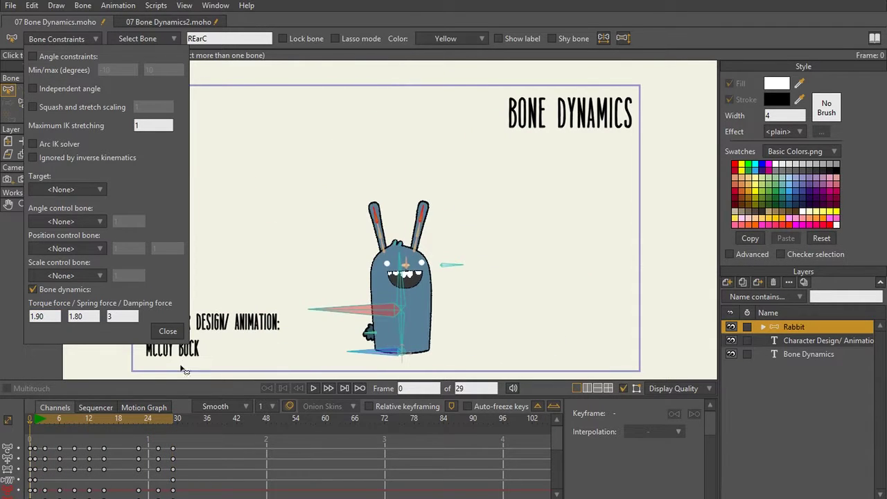
click(313, 388)
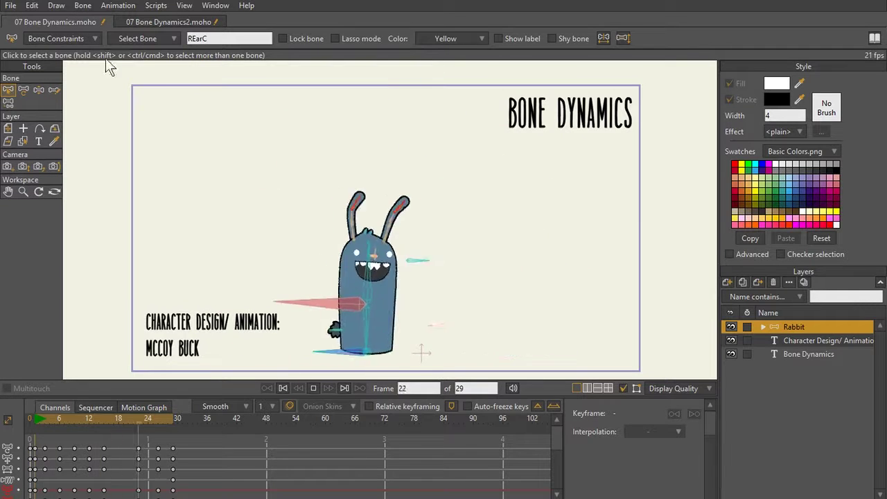
Reopen REarC's constraints and raise spring force from 0.20 and .70 to about 5.60.
click(97, 39)
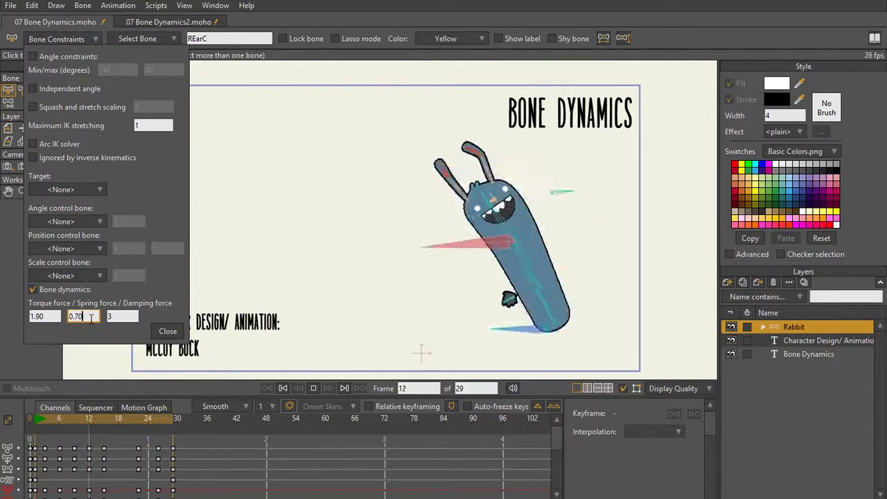
double_click(90, 316)
text(0.20)
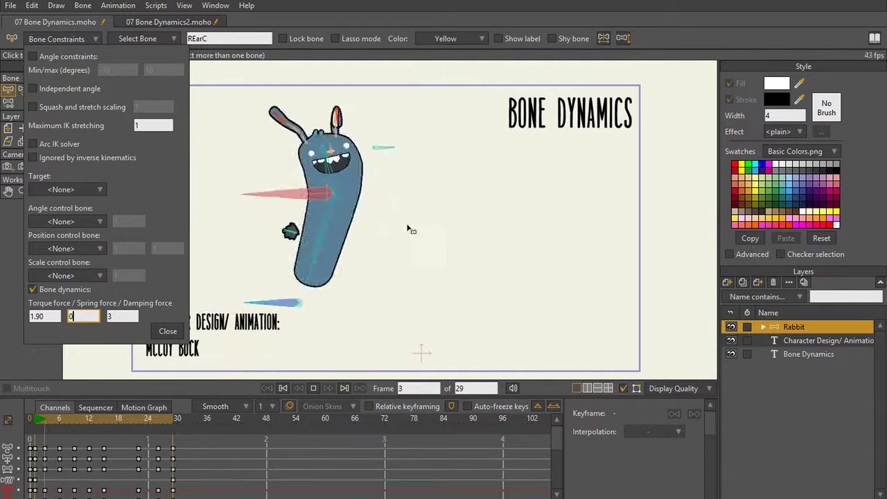
text(.70)
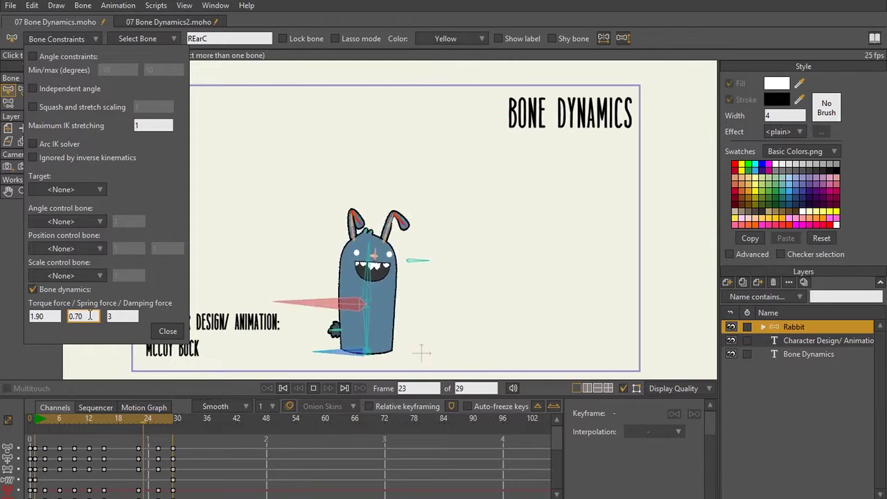
scroll(90, 316, up, 5)
scroll(91, 317, up, 3)
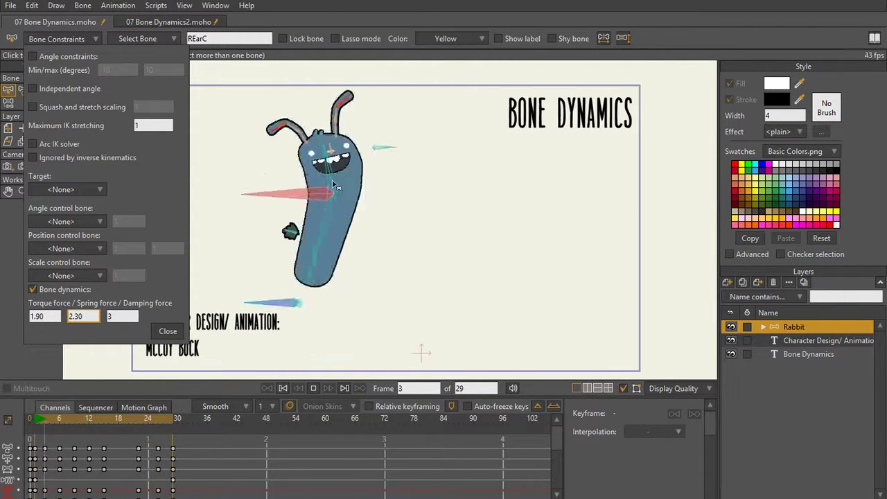
scroll(89, 317, up, 15)
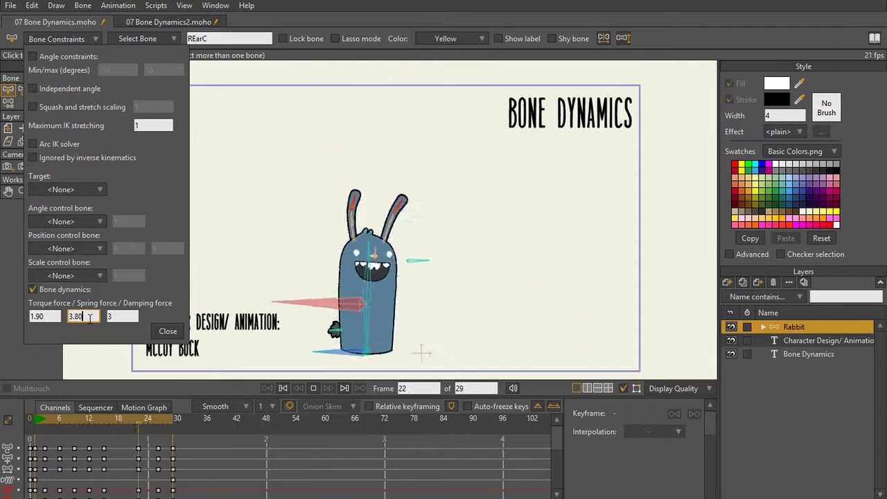
scroll(89, 317, up, 16)
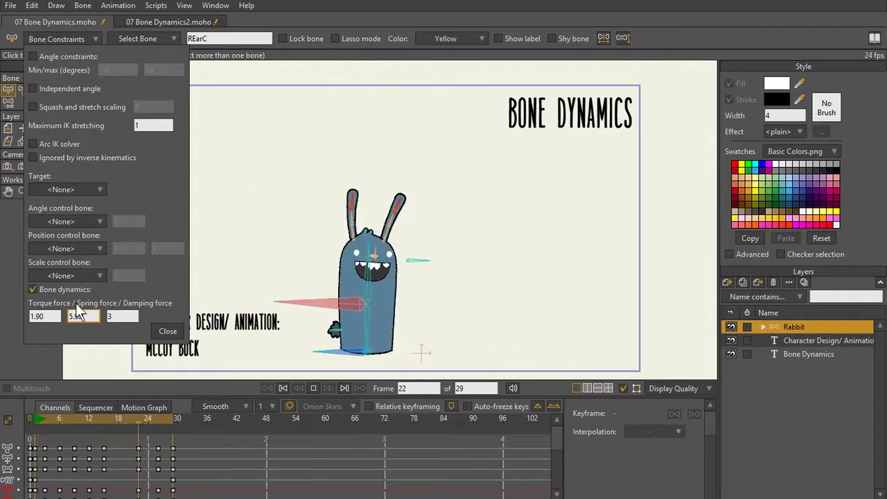
Try spring force values 3.5 and 2.3, then settle the ear's spring force at 0.80.
text(3.5)
key(Return)
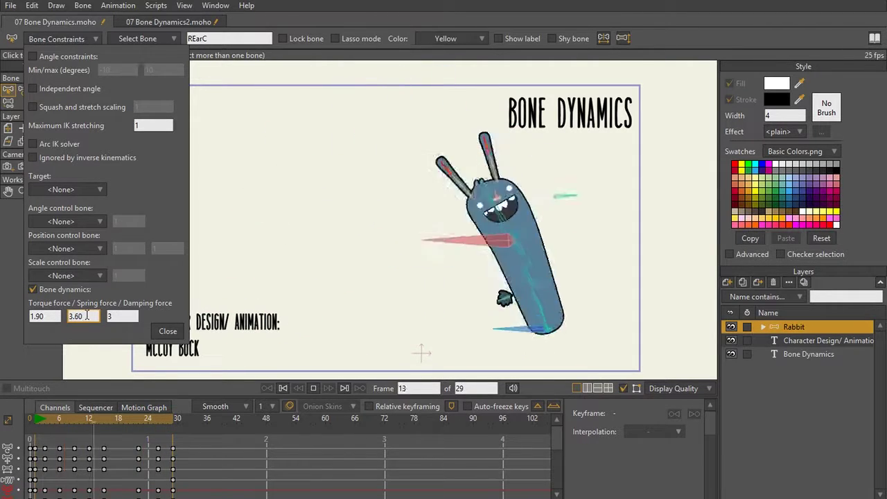
scroll(85, 317, down, 2)
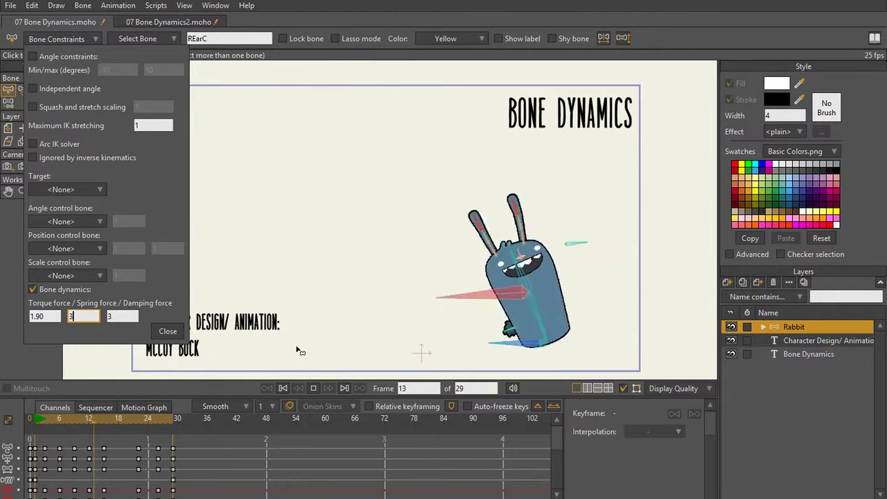
text(2.3)
key(Return)
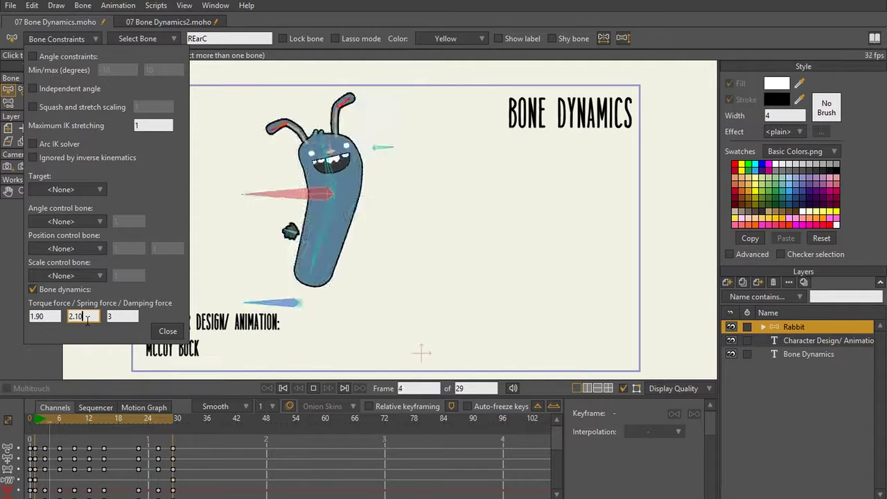
scroll(88, 319, down, 2)
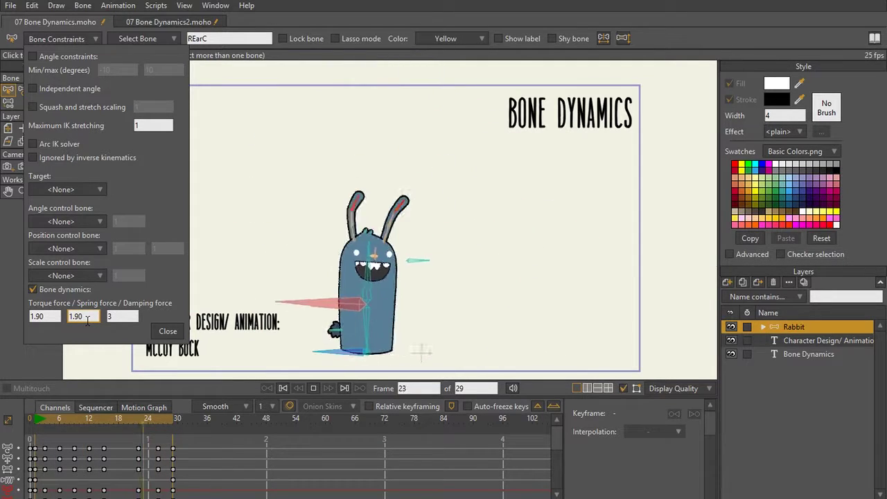
scroll(89, 317, up, 3)
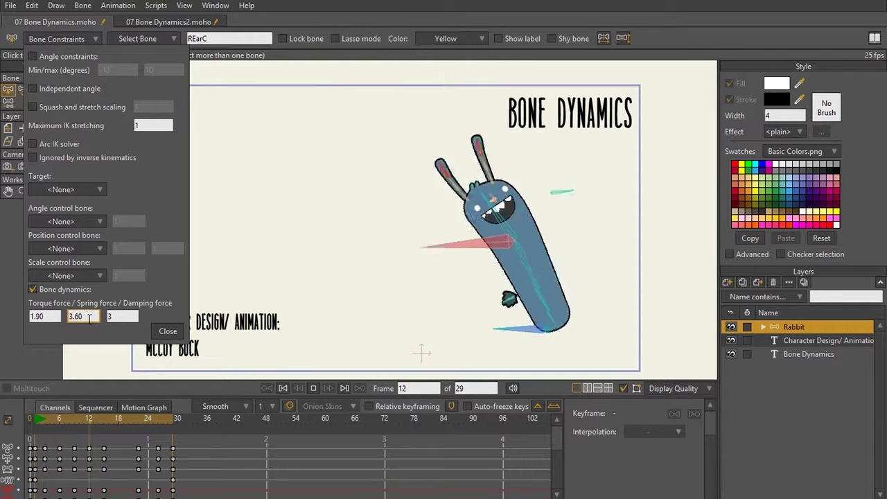
key(BackSpace)
key(BackSpace)
text(50)
key(BackSpace)
key(BackSpace)
key(BackSpace)
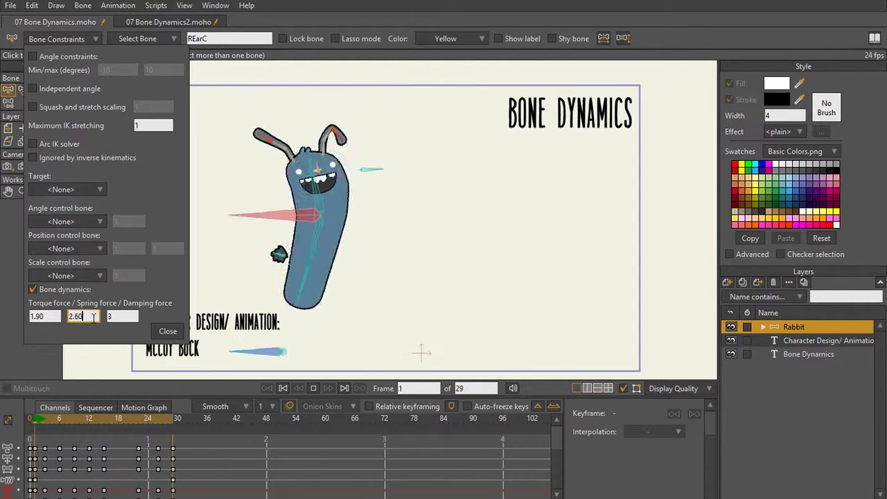
key(BackSpace)
key(BackSpace)
key(BackSpace)
key(BackSpace)
text(0.80)
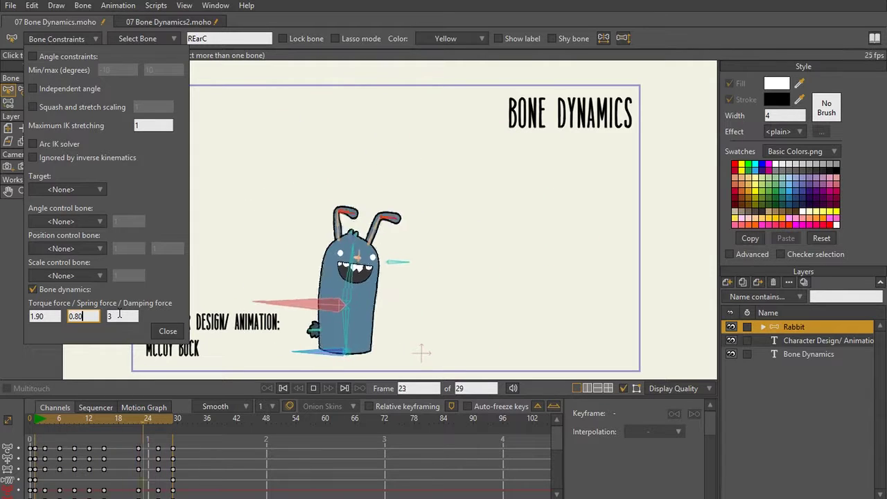
Try damping force values 1.50, 10, .2 and 1 on the ear bone.
key(BackSpace)
text(1.50)
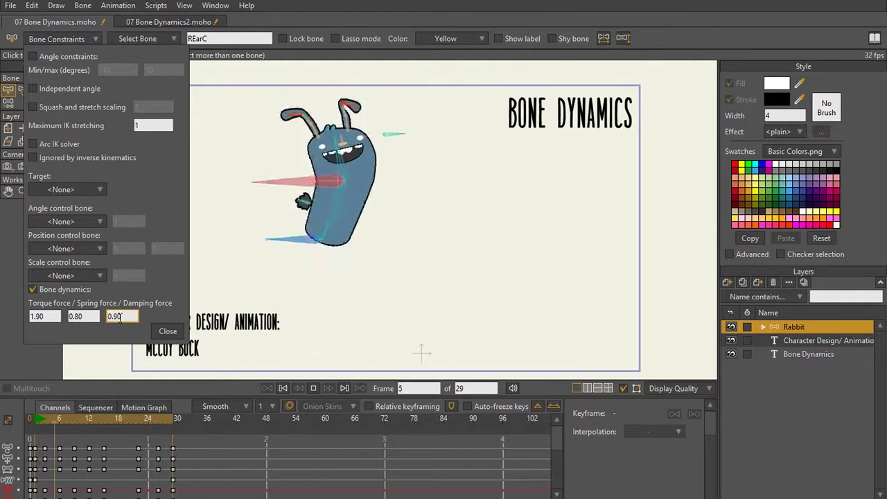
key(BackSpace)
text(10)
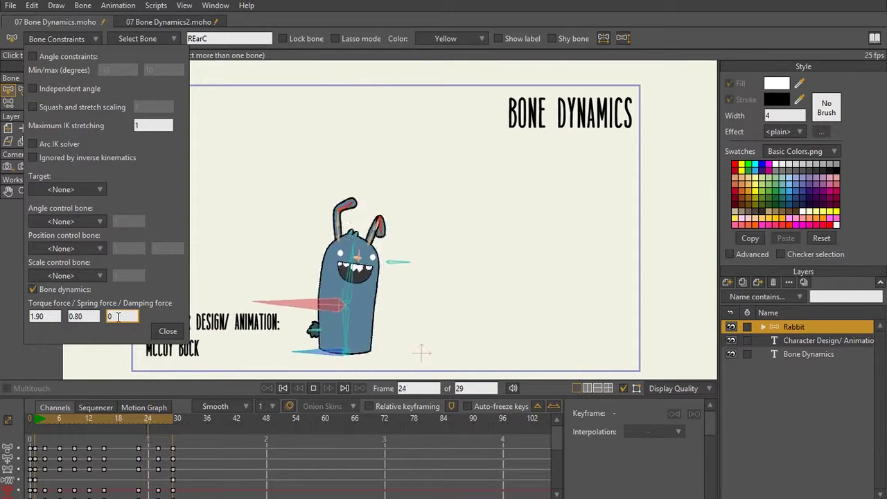
text(.2)
double_click(120, 316)
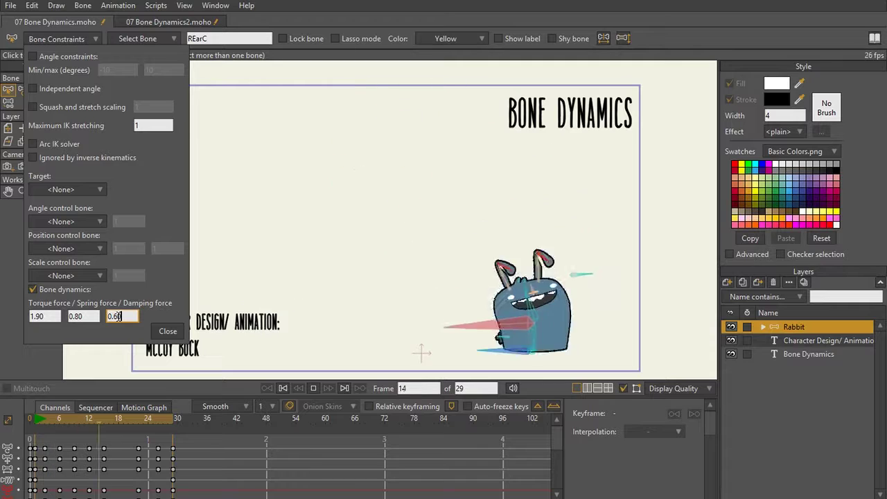
text(1.10)
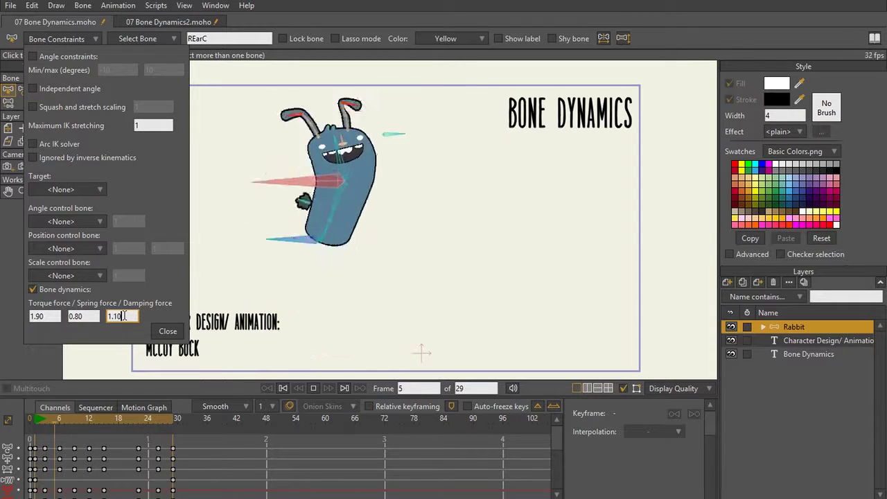
Raise the damping force value gradually while watching the ears during playback.
scroll(123, 316, up, 1)
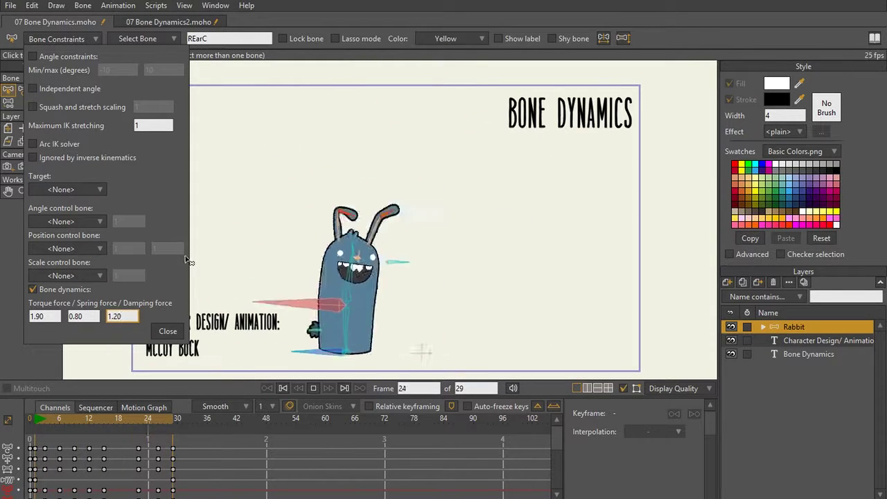
scroll(126, 317, up, 11)
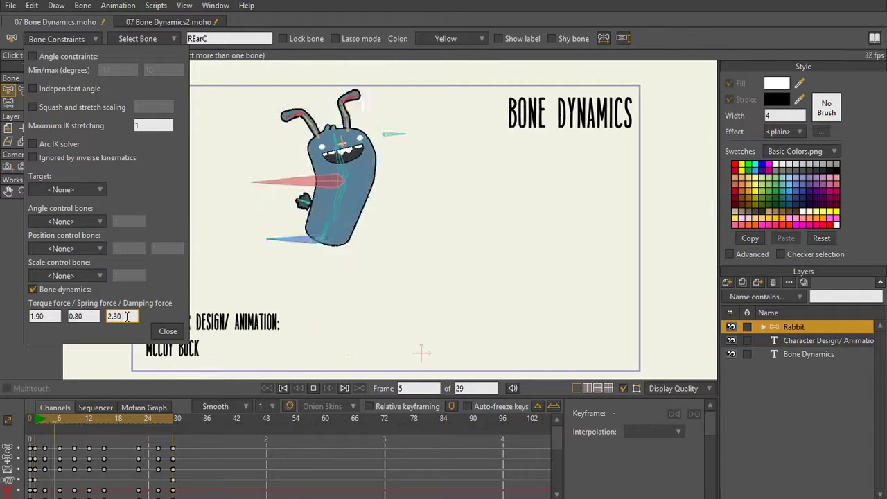
scroll(129, 318, up, 1)
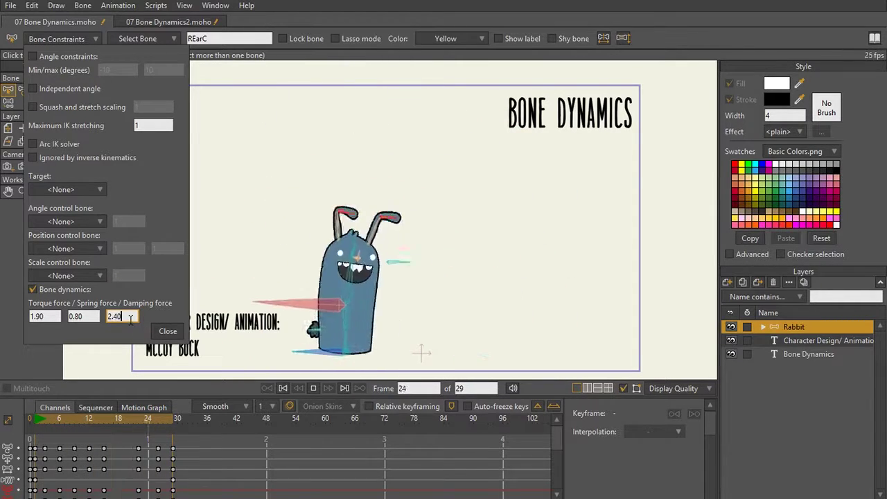
scroll(130, 319, up, 2)
scroll(131, 319, up, 20)
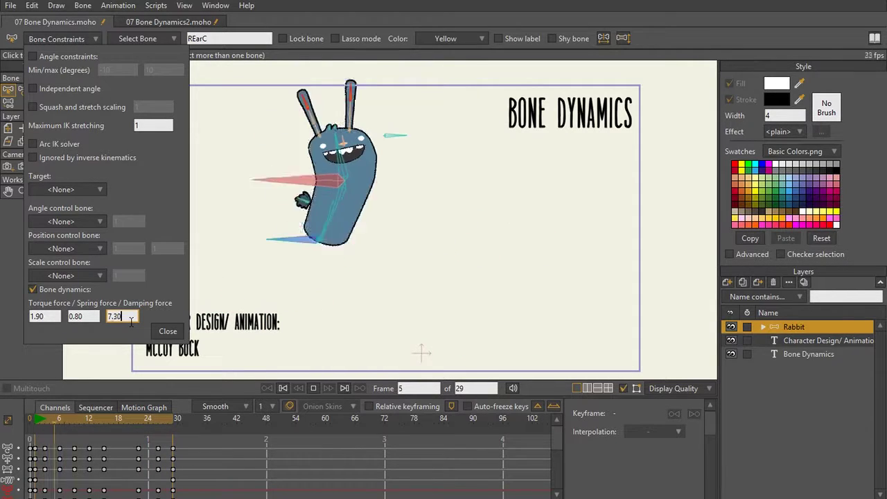
scroll(130, 320, up, 7)
scroll(131, 321, up, 16)
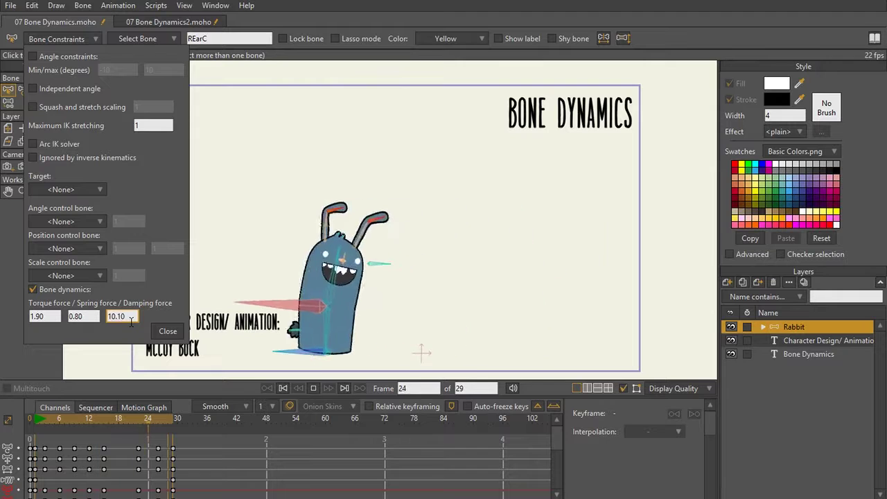
scroll(130, 320, up, 7)
scroll(130, 320, up, 5)
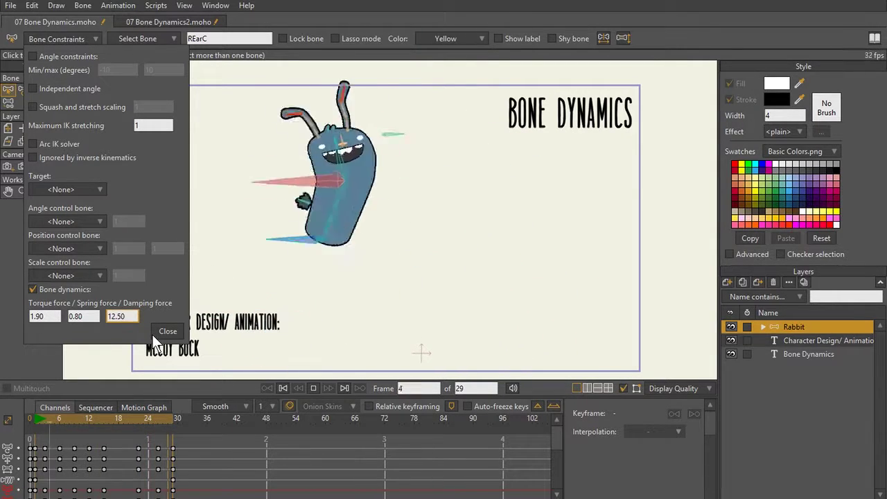
Settle damping force at 4.40 and close the Bone Constraints panel.
key(BackSpace)
key(BackSpace)
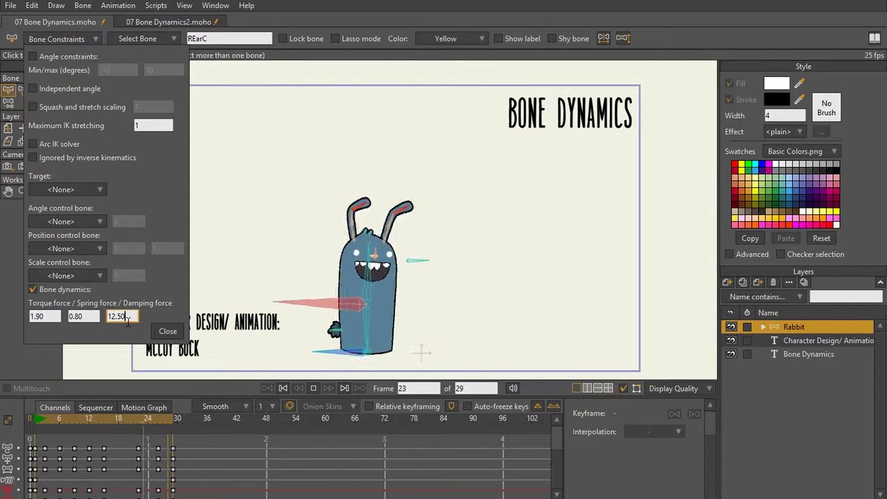
text(10)
scroll(130, 316, down, 1)
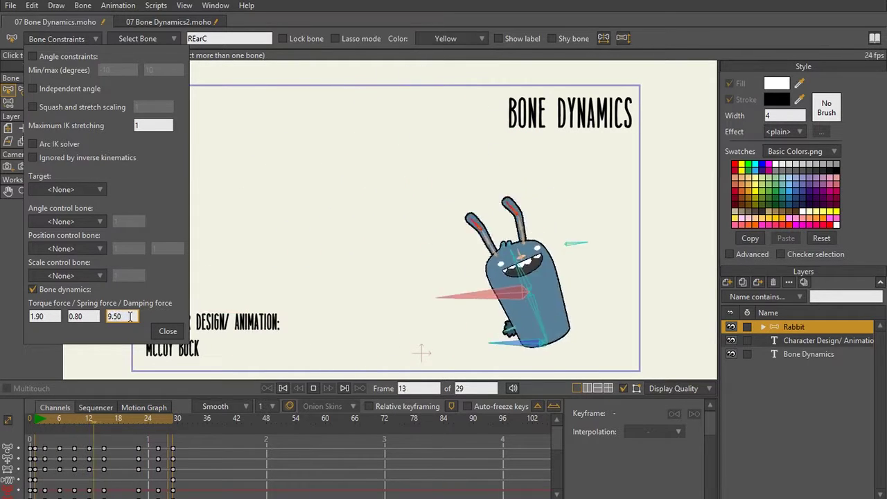
scroll(130, 316, down, 1)
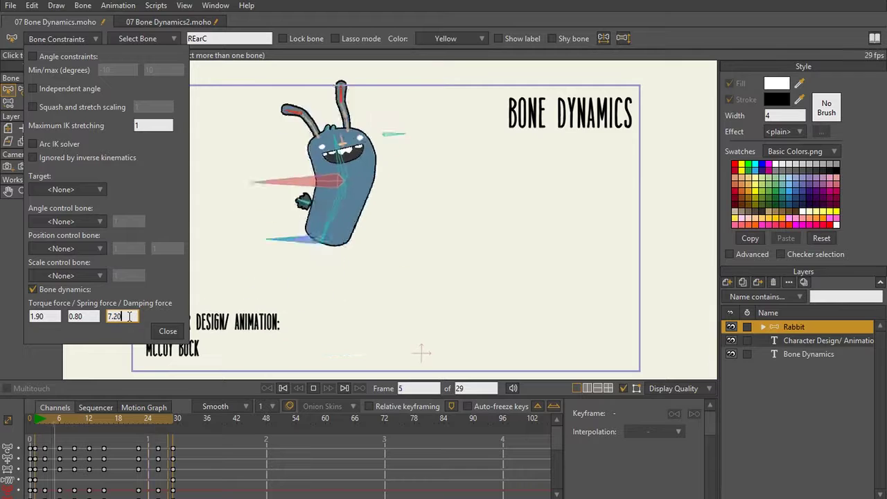
scroll(129, 316, down, 3)
scroll(129, 316, down, 3)
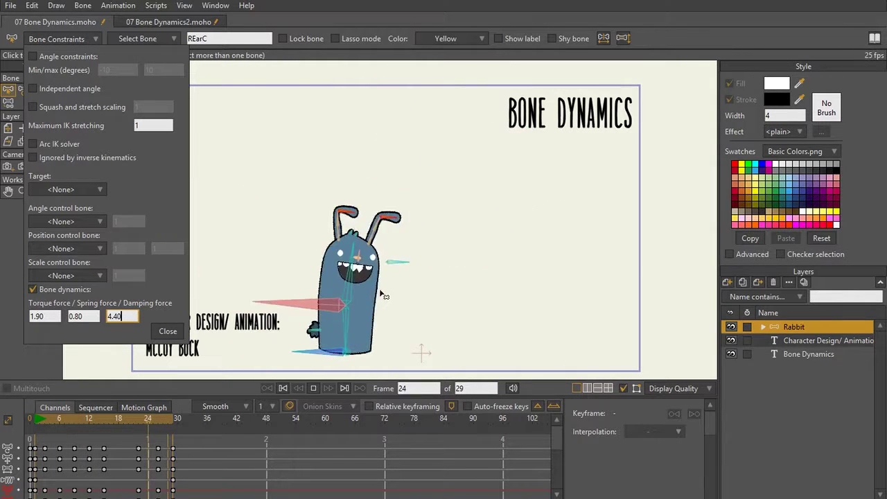
click(168, 332)
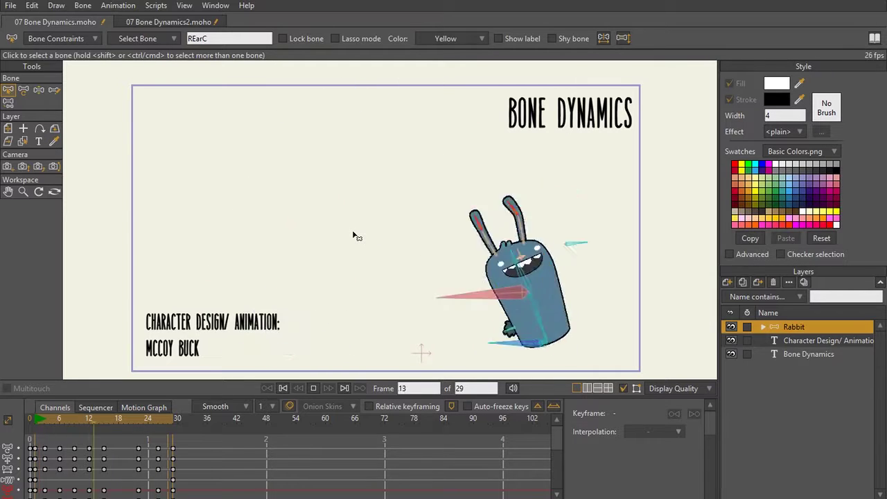
Switch to the 07 Bone Dynamics2.moho scene and play it from the start.
click(147, 22)
click(313, 388)
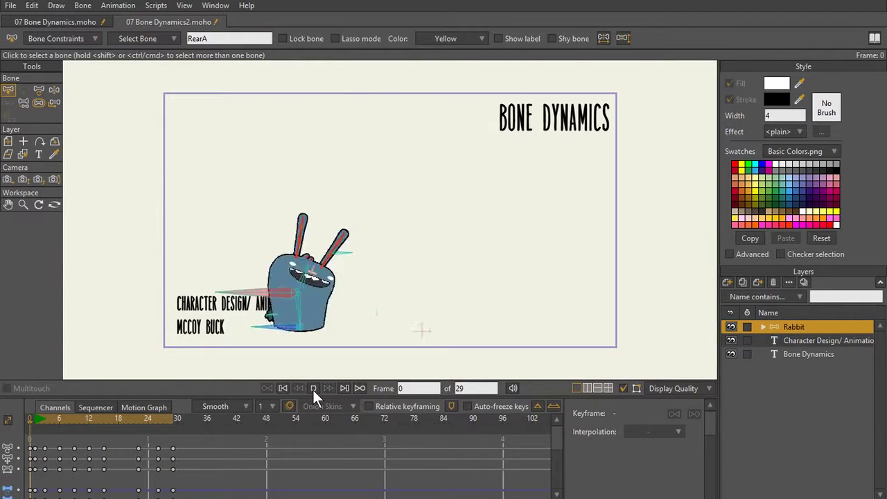